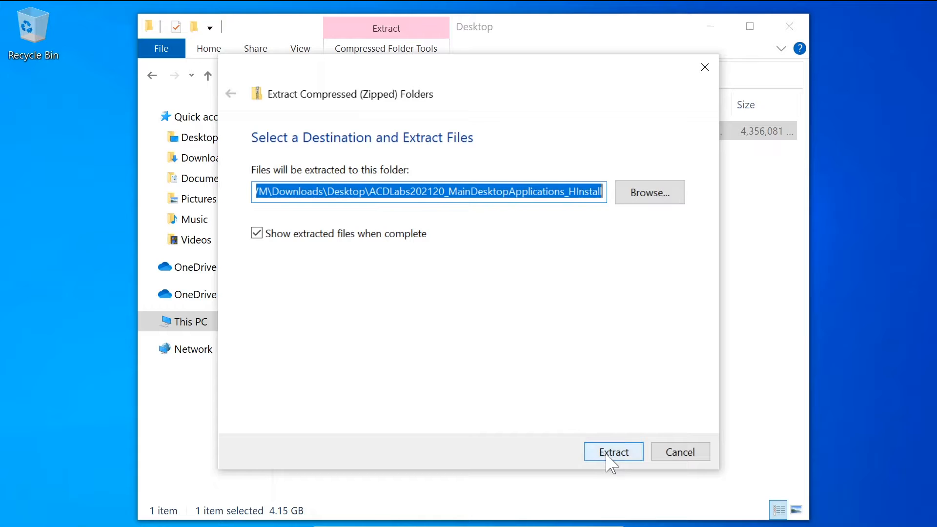
Step: Extract the ACDLabs202120_MainDesktopApplications_HInstall archive and run its setup application, allowing it to make changes to the device
{"action": "left_click", "coordinate": [606, 454]}
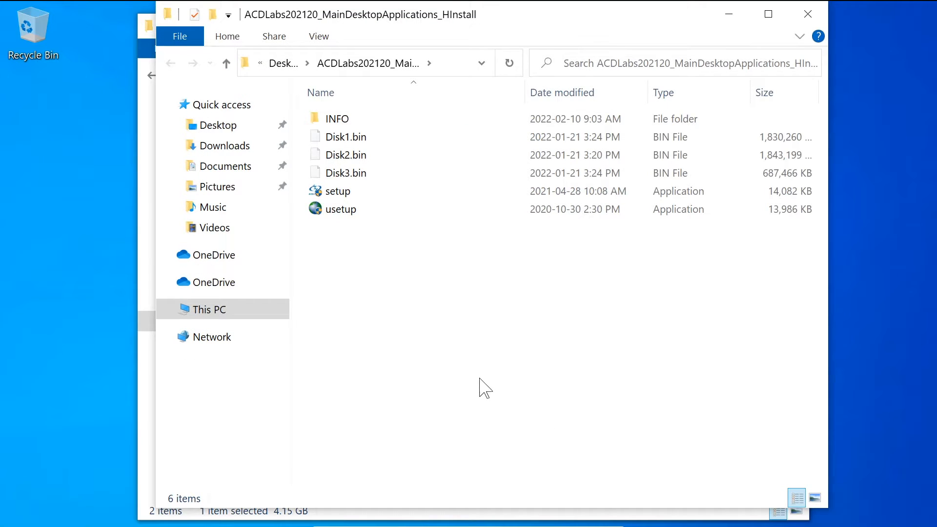
{"action": "double_click", "coordinate": [385, 193]}
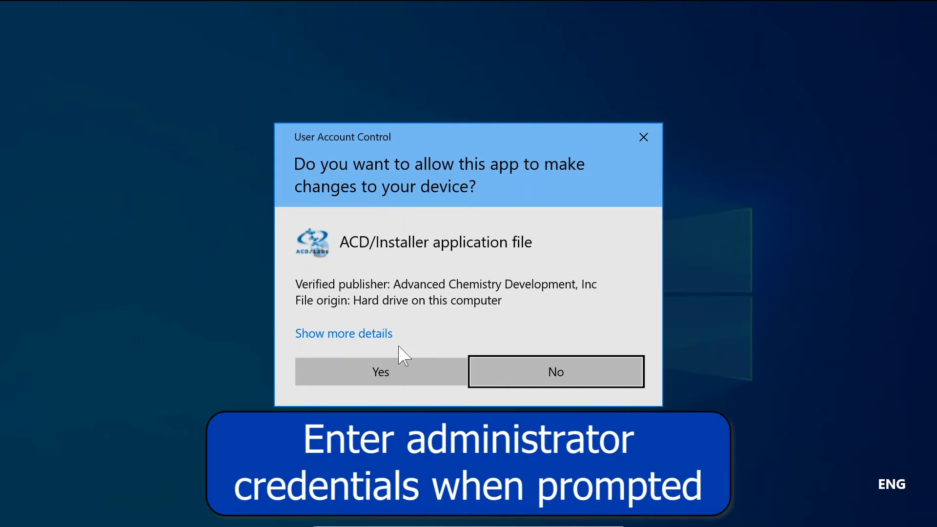
{"action": "left_click", "coordinate": [378, 374]}
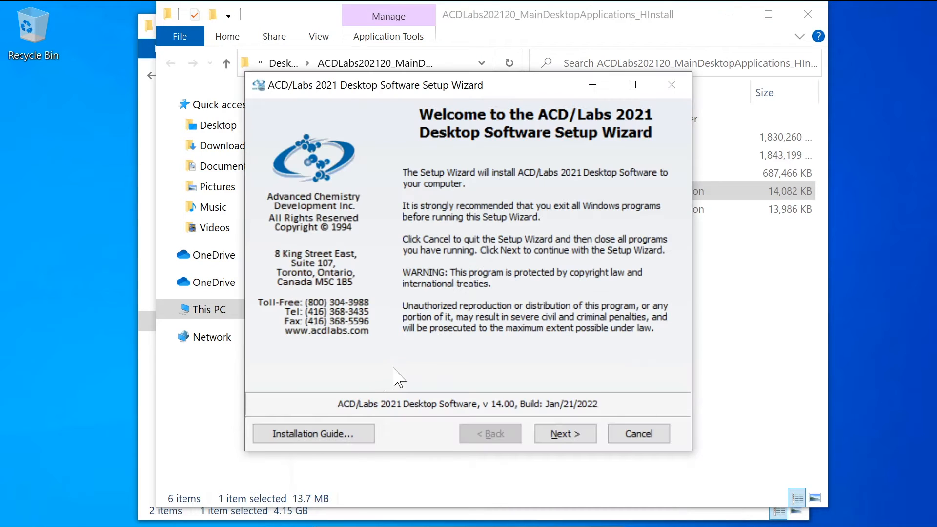
Step: Accept the terms of the License Agreement and keep Broadcast as the registration mode
{"action": "left_click", "coordinate": [559, 432]}
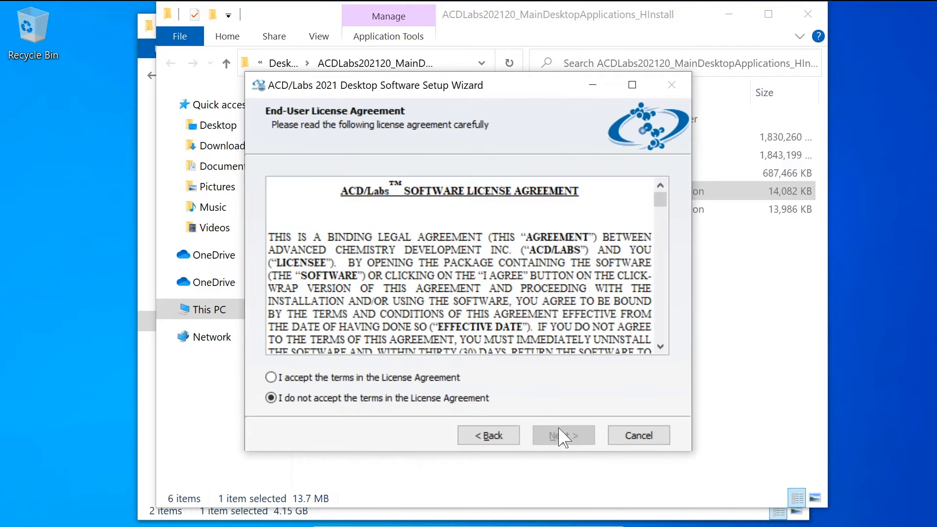
{"action": "left_click", "coordinate": [271, 378]}
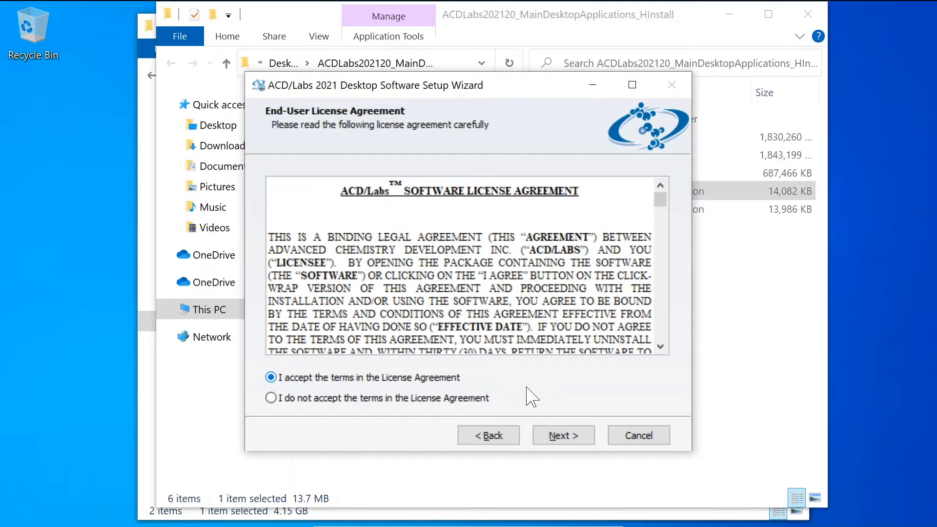
{"action": "left_click", "coordinate": [560, 442]}
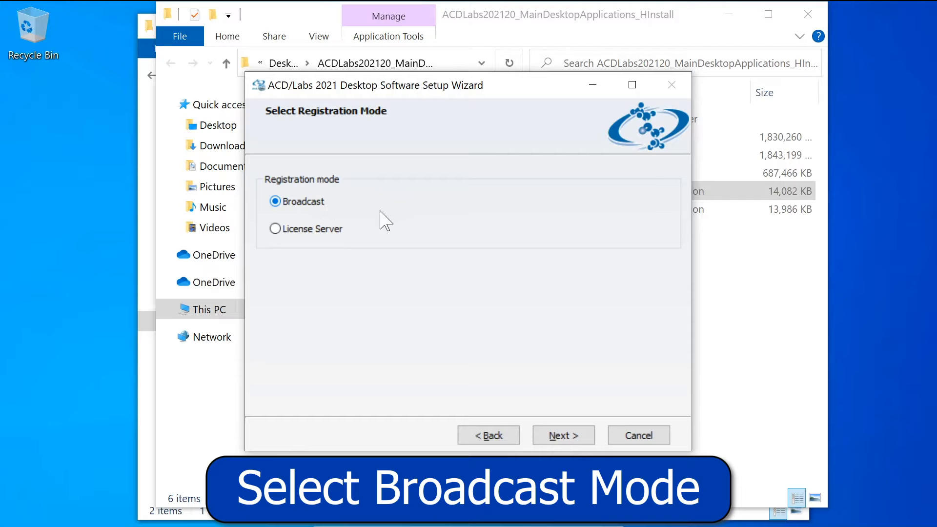
{"action": "left_click", "coordinate": [559, 432]}
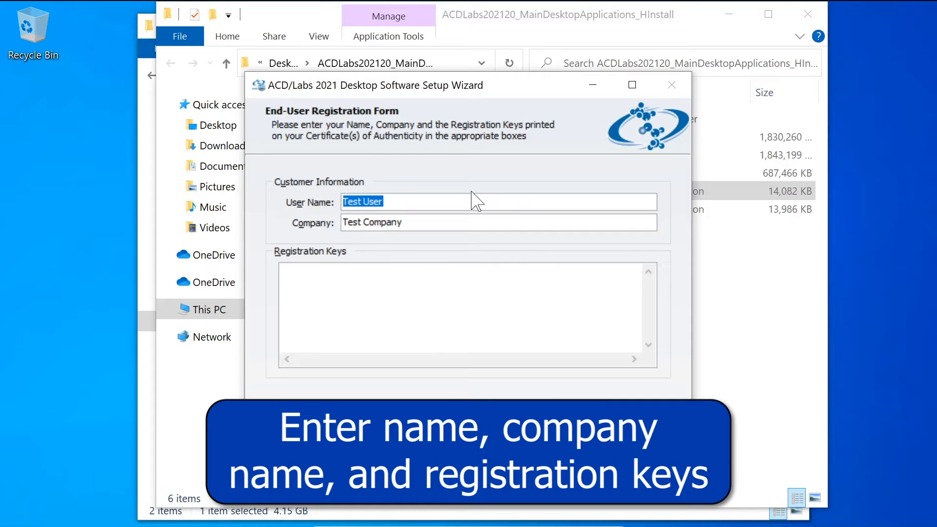
Step: Complete the End-User Registration Form with the user's full name, the company "Company Name" and the registration keys
{"action": "type", "text": "Jane Doe"}
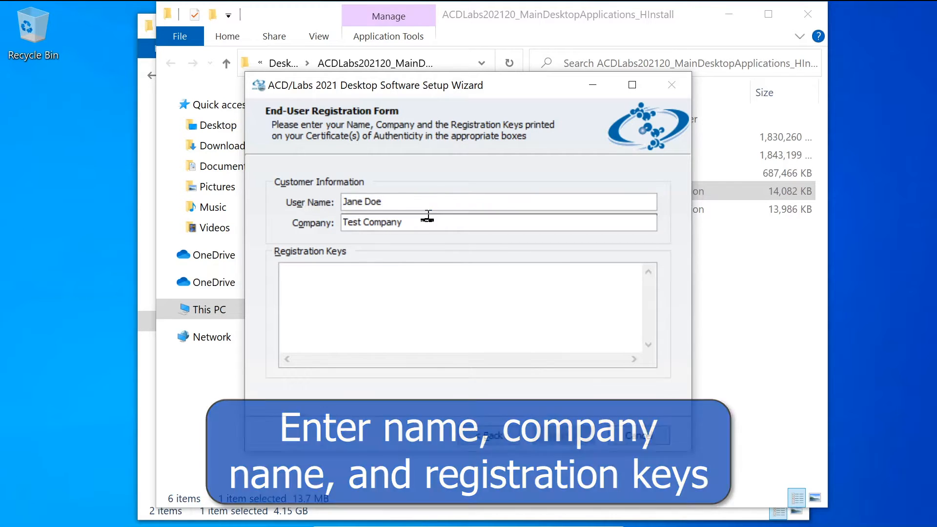
{"action": "key", "text": "Tab"}
{"action": "type", "text": "Company"}
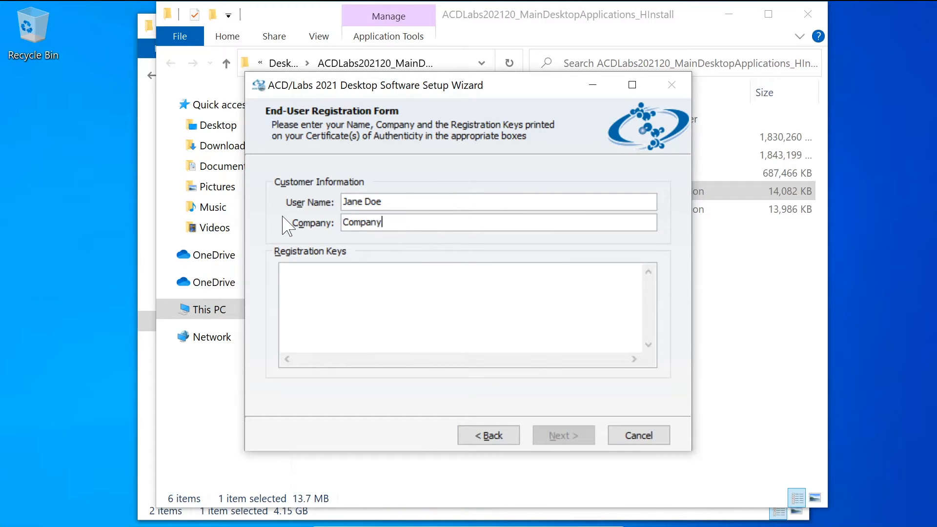
{"action": "type", "text": " Name"}
{"action": "left_click", "coordinate": [308, 275]}
{"action": "key", "text": "ctrl+v"}
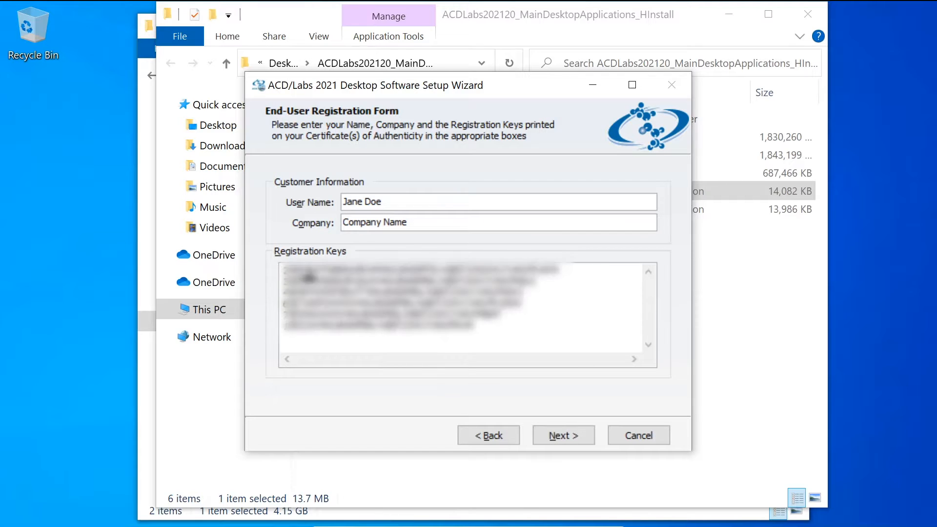
{"action": "left_click", "coordinate": [563, 435]}
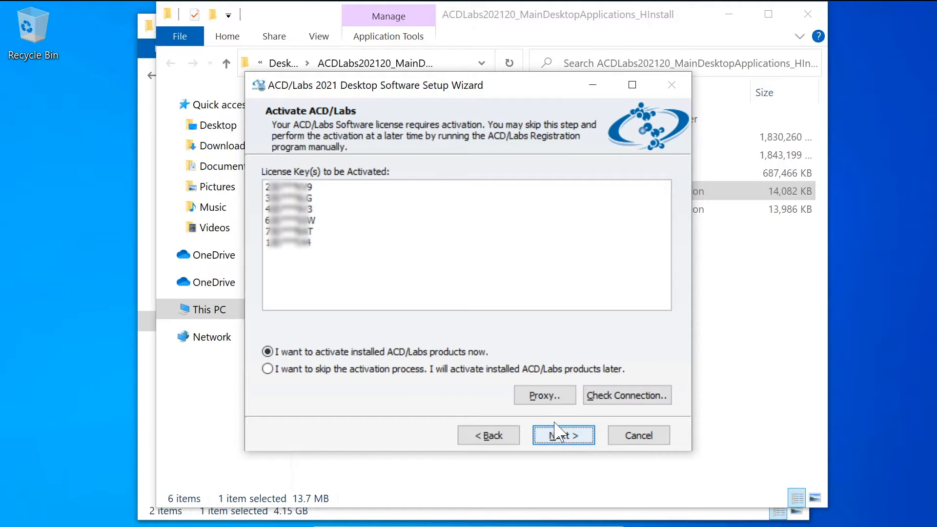
Step: Choose to activate the installed ACD/Labs products now and accept all listed components with the destination C:\Program Files\ACD64
{"action": "left_click", "coordinate": [485, 351]}
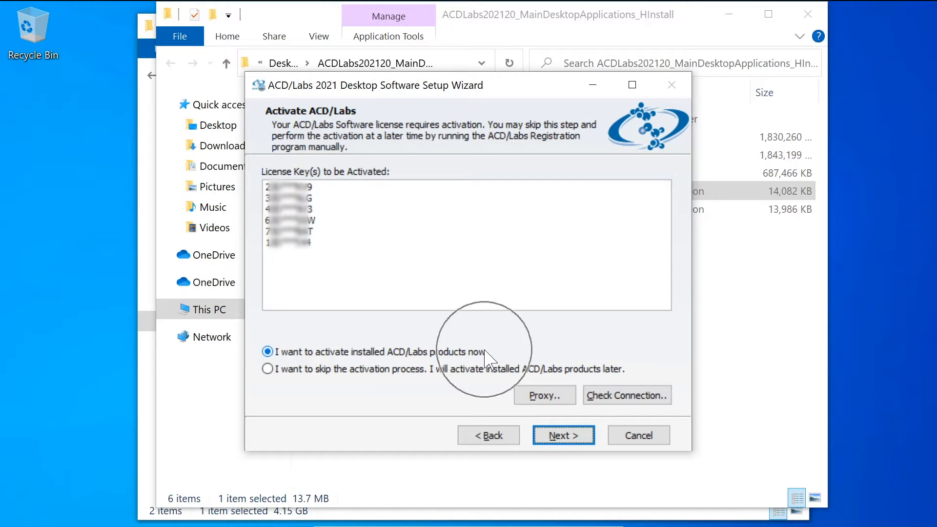
{"action": "left_click", "coordinate": [568, 435]}
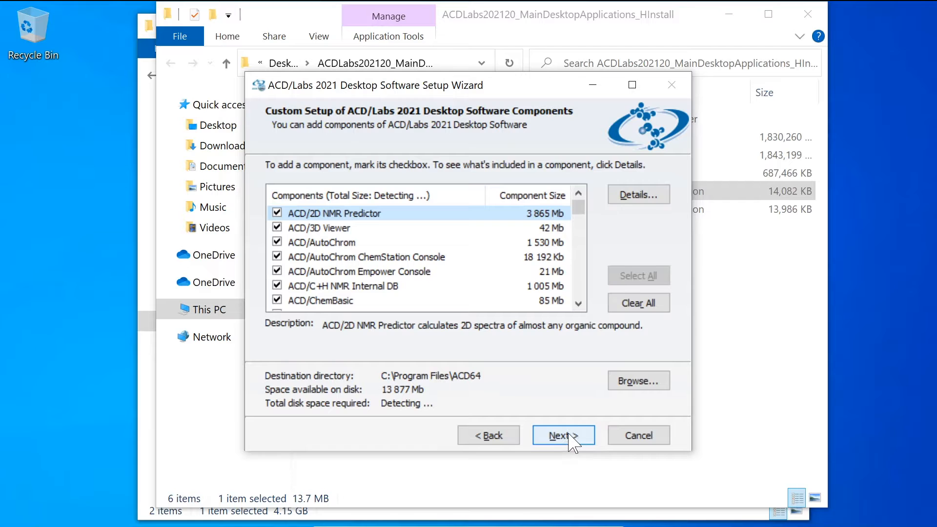
{"action": "left_click", "coordinate": [636, 383]}
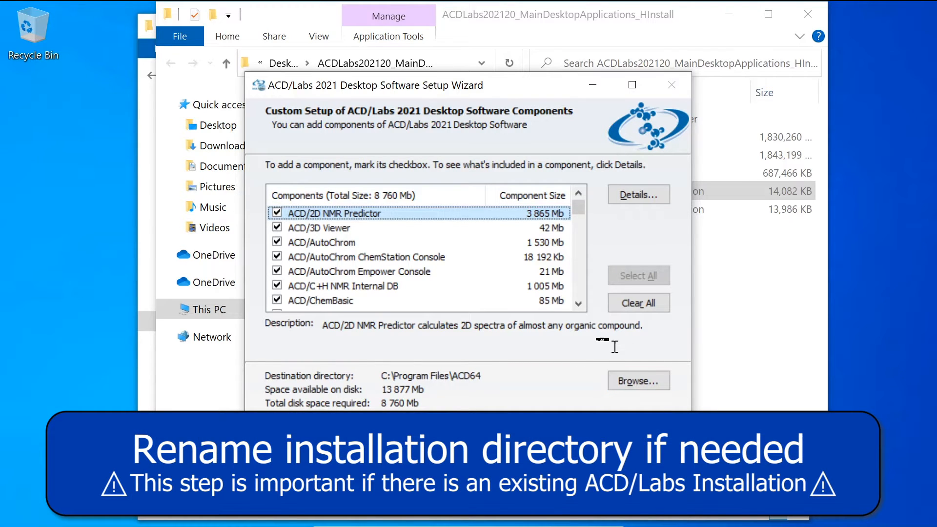
{"action": "left_click", "coordinate": [578, 303]}
{"action": "left_click_drag", "start_coordinate": [578, 303], "coordinate": [578, 304]}
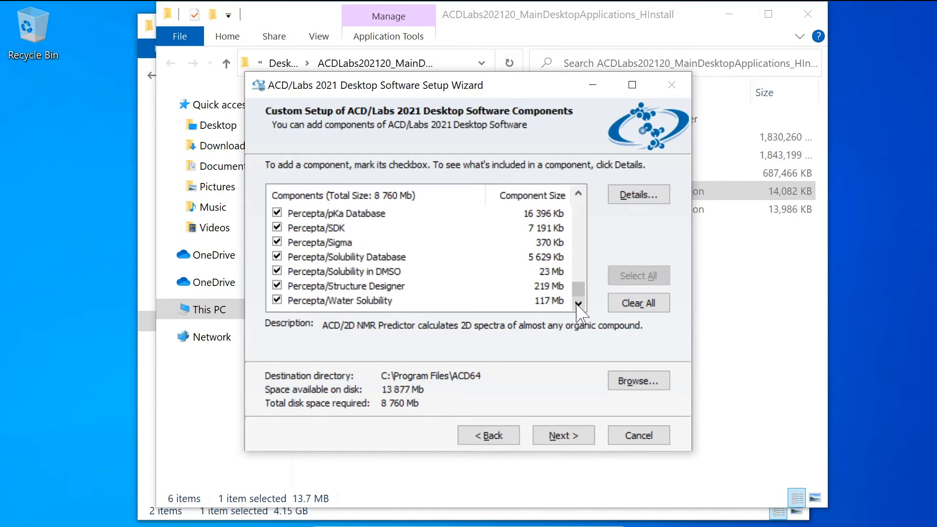
{"action": "left_click", "coordinate": [556, 435]}
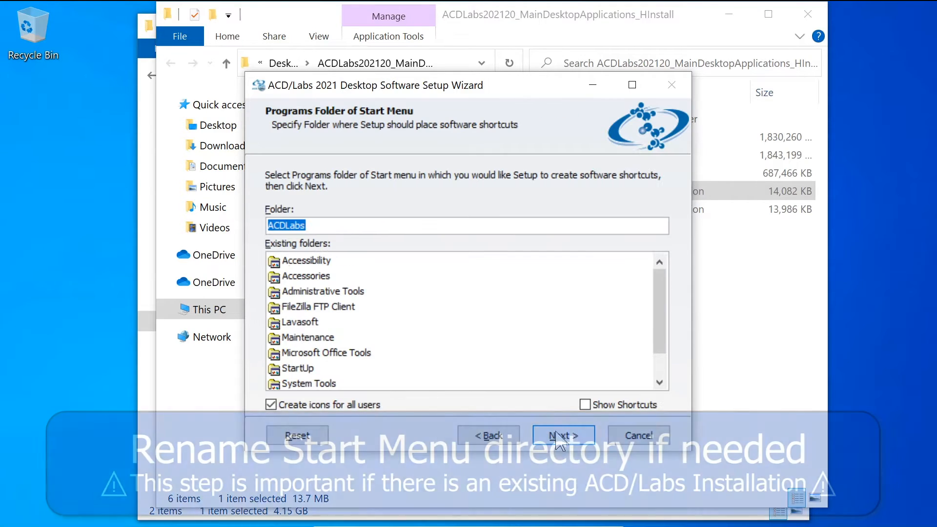
Step: Set the Start menu programs folder to ACDLabs2021 and keep only Install ChemBasic Goodies as optional setup
{"action": "left_click", "coordinate": [445, 231]}
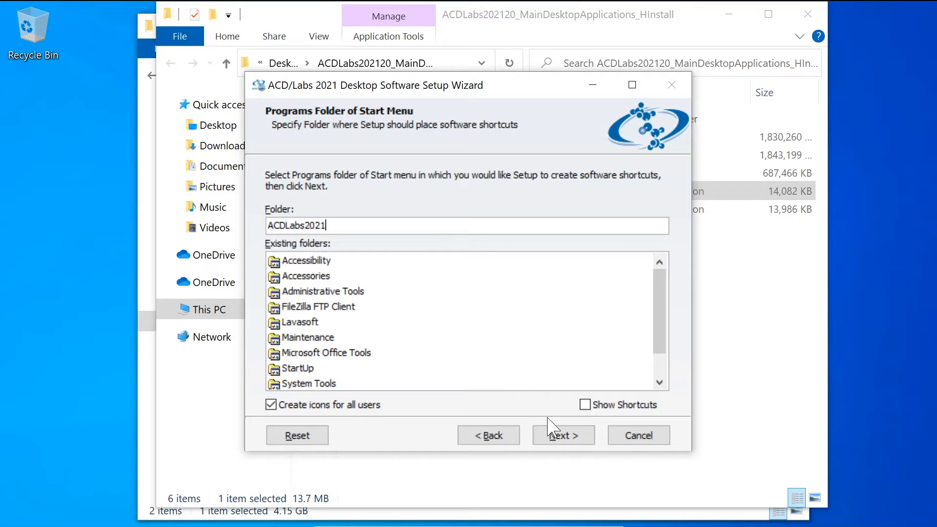
{"action": "left_click", "coordinate": [553, 435]}
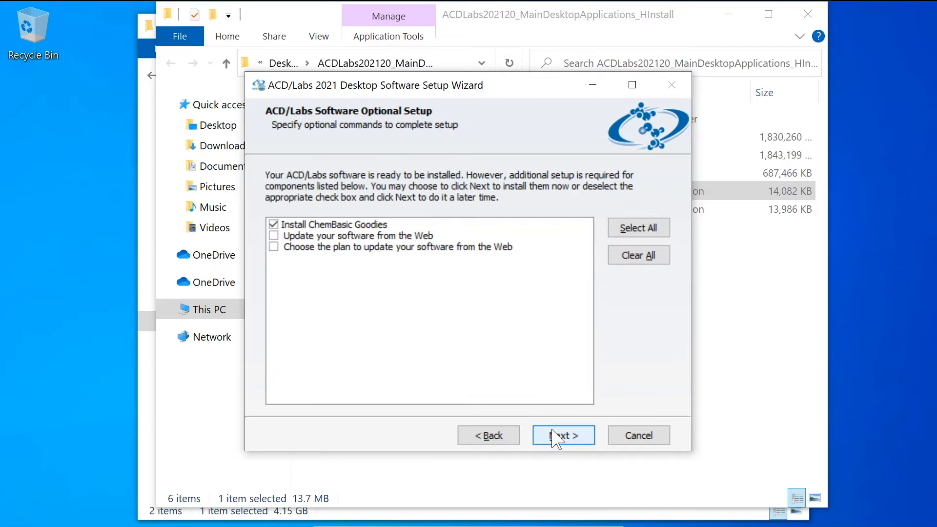
{"action": "left_click", "coordinate": [555, 436]}
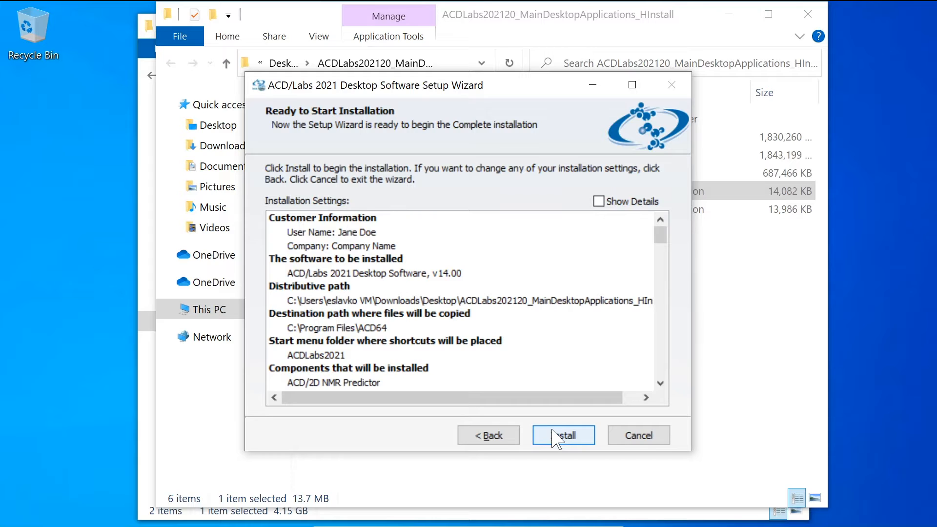
Step: Install ACD/Labs 2021 Desktop Software with the reviewed settings and finish the setup wizard
{"action": "left_click", "coordinate": [553, 433]}
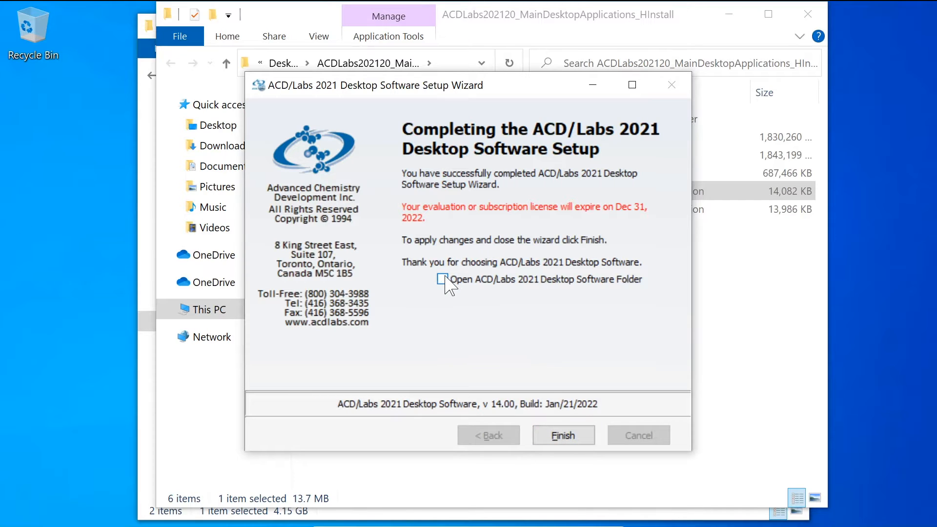
{"action": "left_click", "coordinate": [562, 436]}
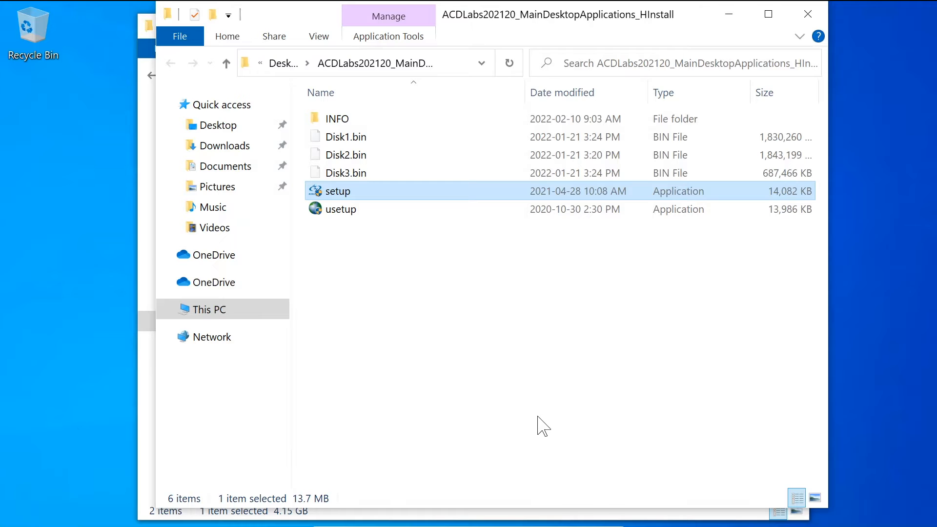
Step: Launch ChemSketch from the ACDLabs2021 program folder
{"action": "key", "text": "super"}
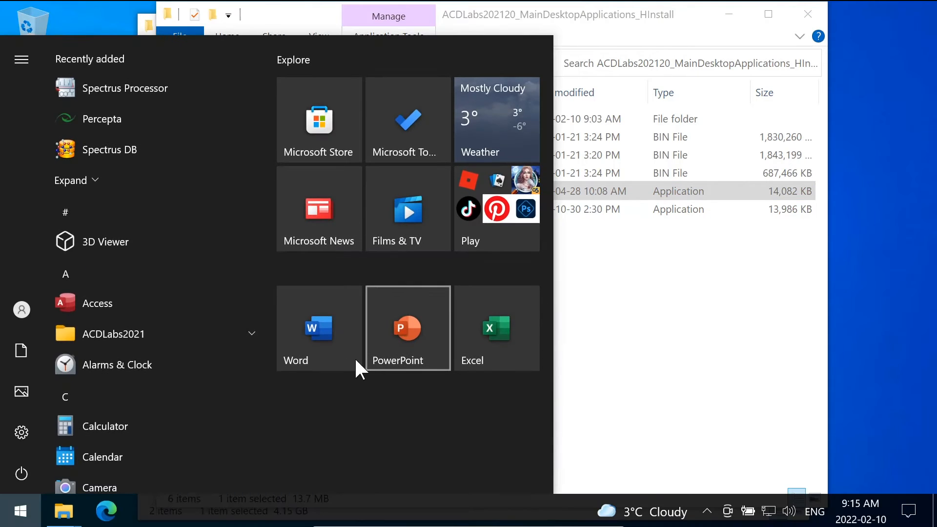
{"action": "left_click", "coordinate": [250, 335]}
{"action": "scroll", "coordinate": [240, 364], "scroll_direction": "down", "scroll_amount": 2}
{"action": "scroll", "coordinate": [240, 356], "scroll_direction": "down", "scroll_amount": 1}
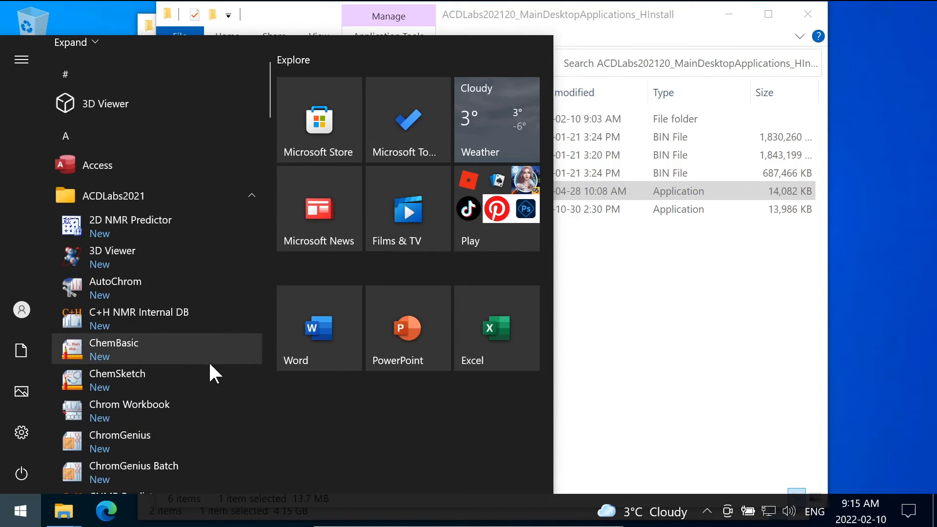
{"action": "left_click", "coordinate": [169, 376]}
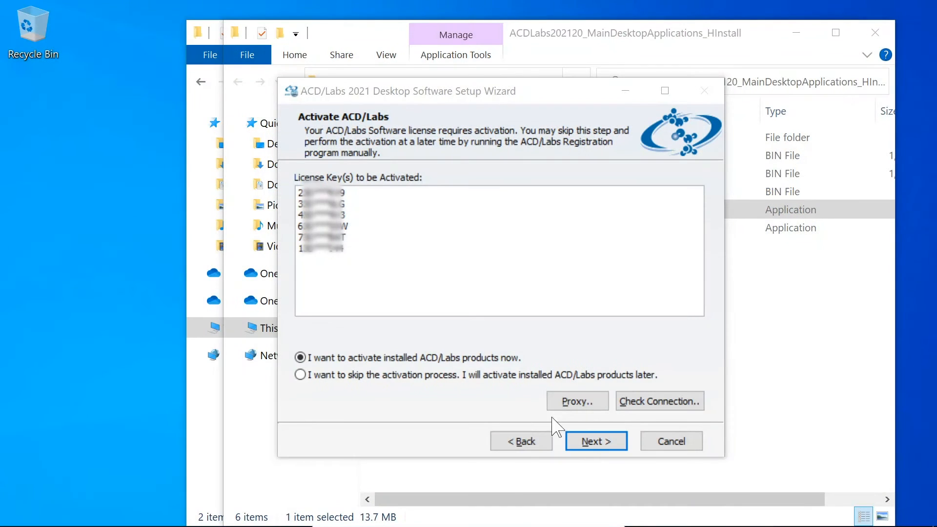
Step: Skip the activation process in the setup wizard, leaving the installed products for later activation
{"action": "left_click", "coordinate": [300, 375]}
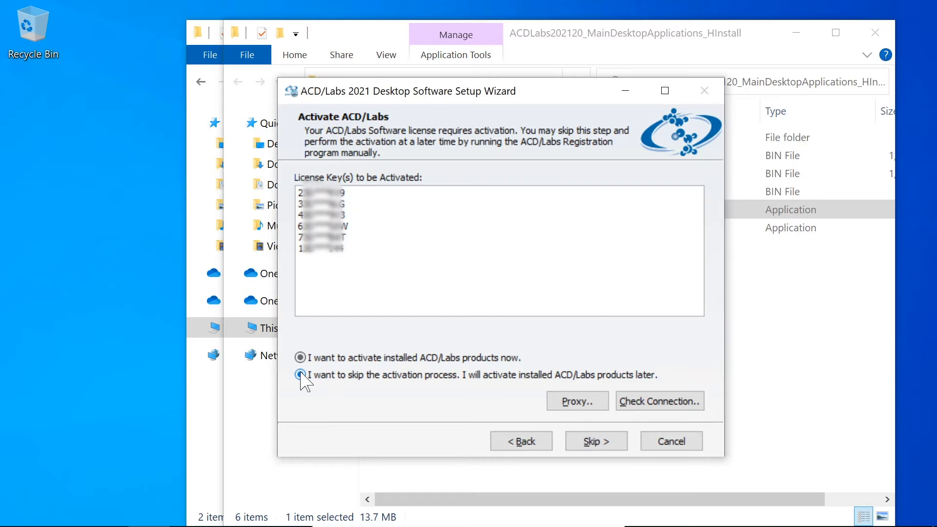
{"action": "left_click", "coordinate": [620, 441]}
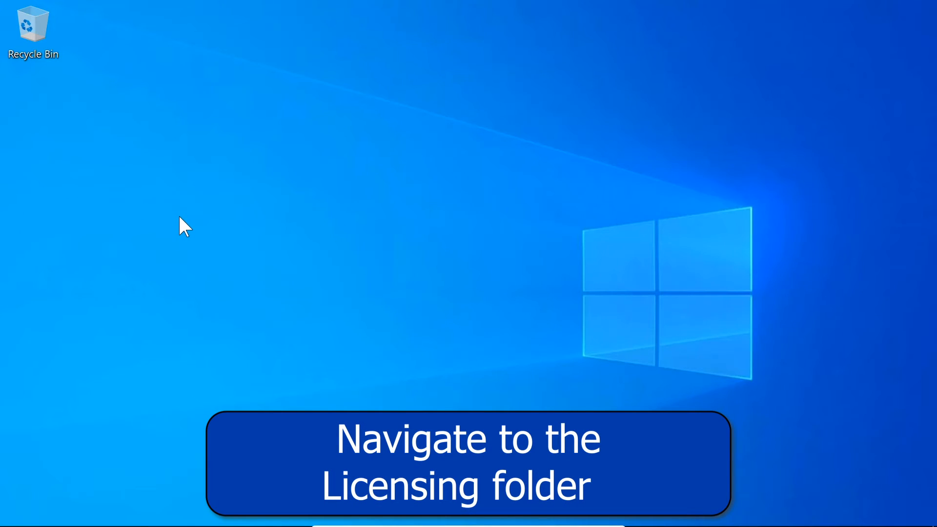
Step: Open the Licensing folder of ACDLabs2021 and launch Register (Run as Administrator), allowing it to make changes to the device
{"action": "key", "text": "super"}
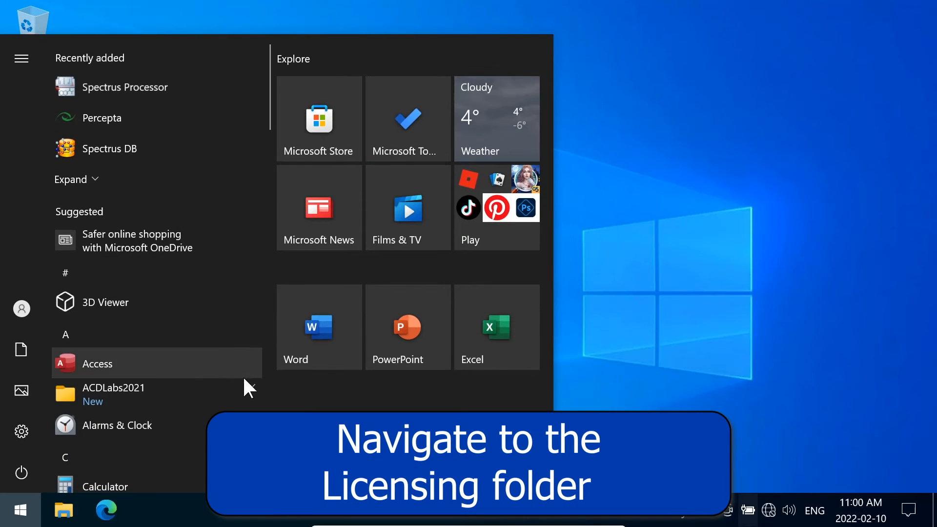
{"action": "left_click", "coordinate": [244, 382]}
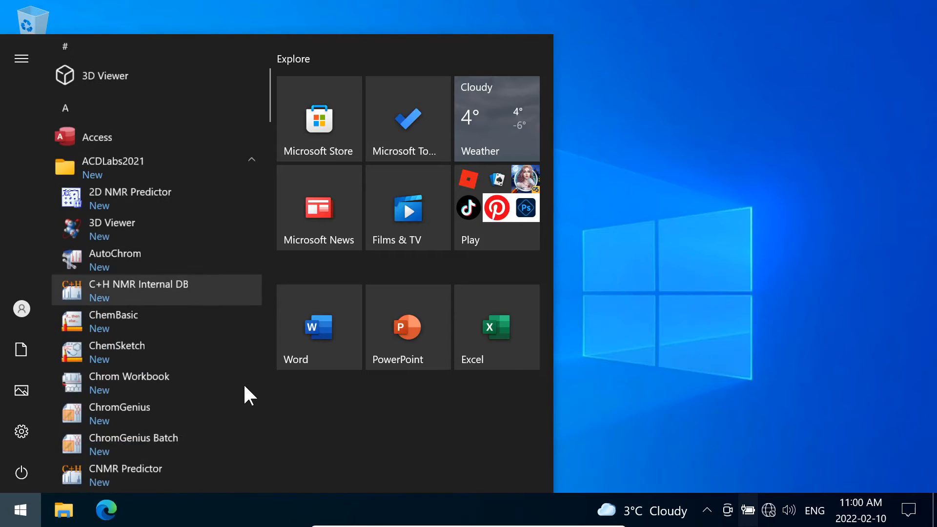
{"action": "scroll", "coordinate": [244, 394], "scroll_direction": "down", "scroll_amount": 8}
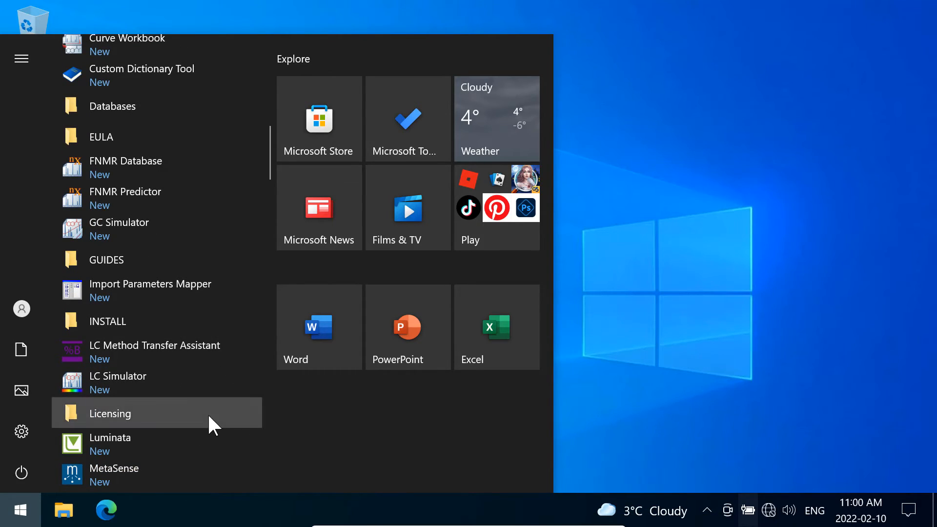
{"action": "left_click", "coordinate": [209, 416]}
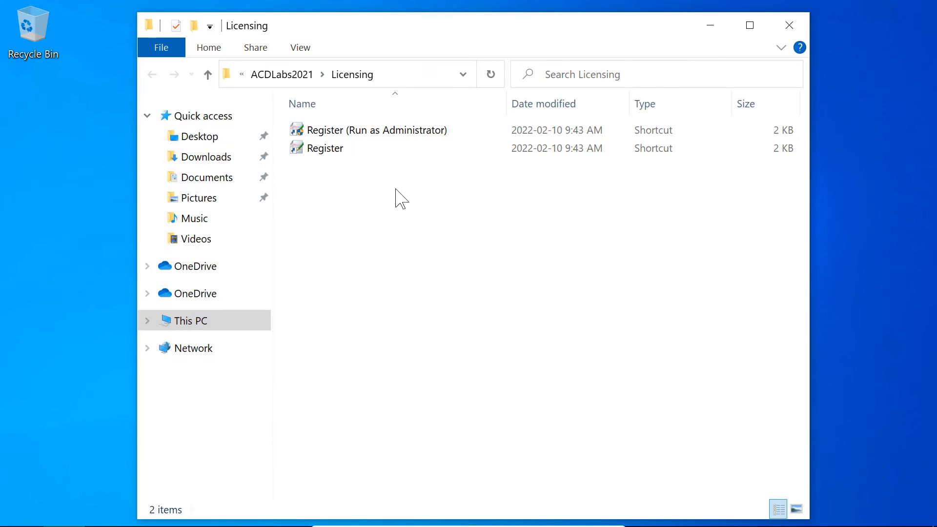
{"action": "double_click", "coordinate": [409, 134]}
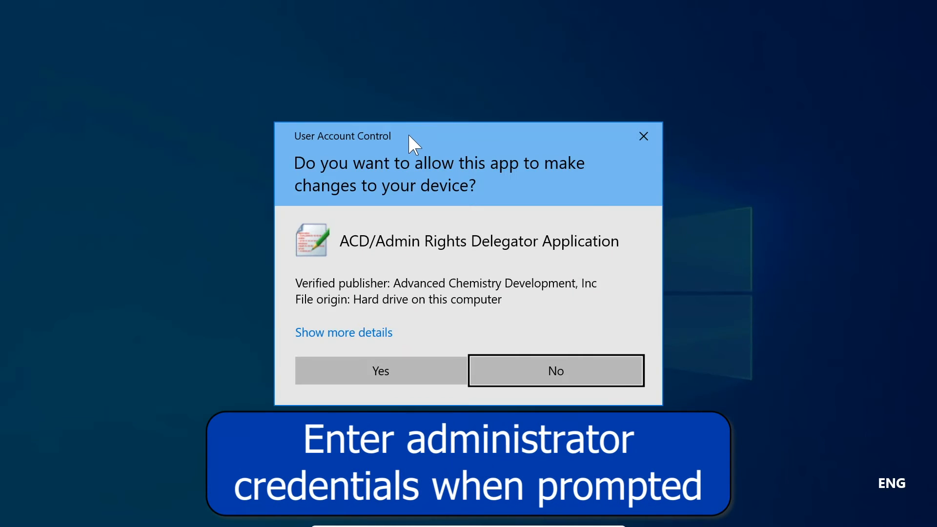
{"action": "left_click", "coordinate": [354, 366]}
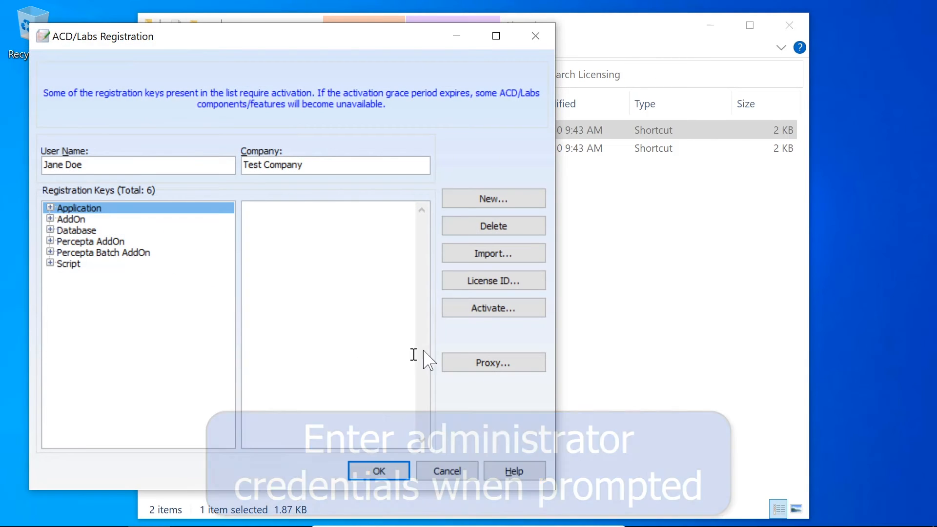
Step: Try to activate the registration keys automatically and proceed to their manual activation
{"action": "left_click", "coordinate": [481, 315]}
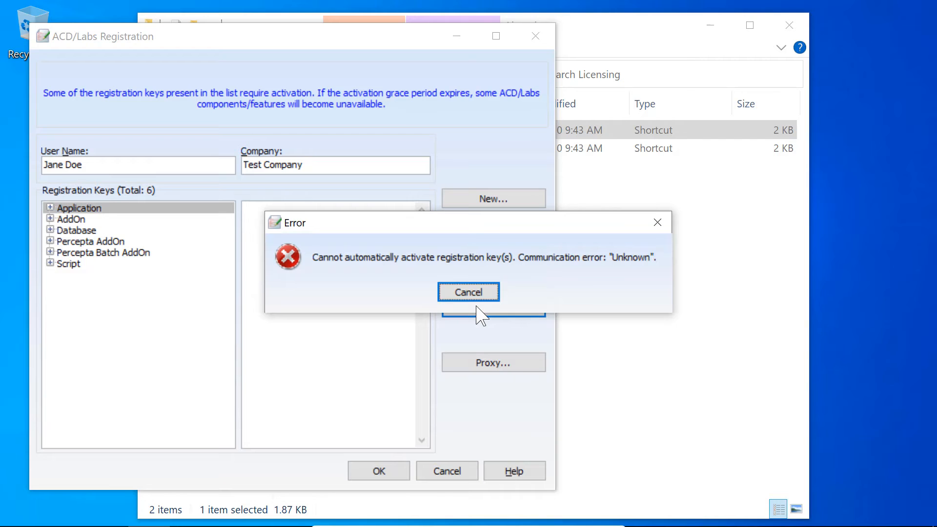
{"action": "left_click", "coordinate": [473, 291]}
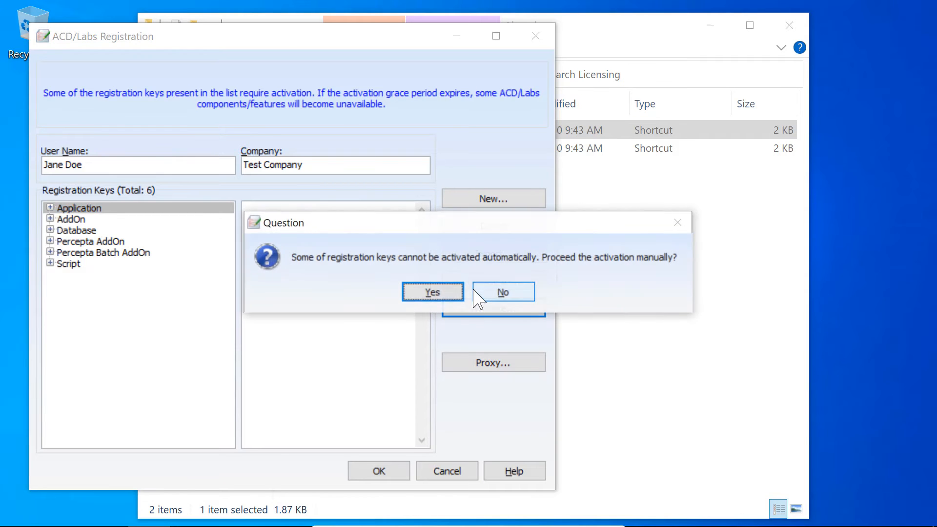
{"action": "left_click", "coordinate": [433, 294]}
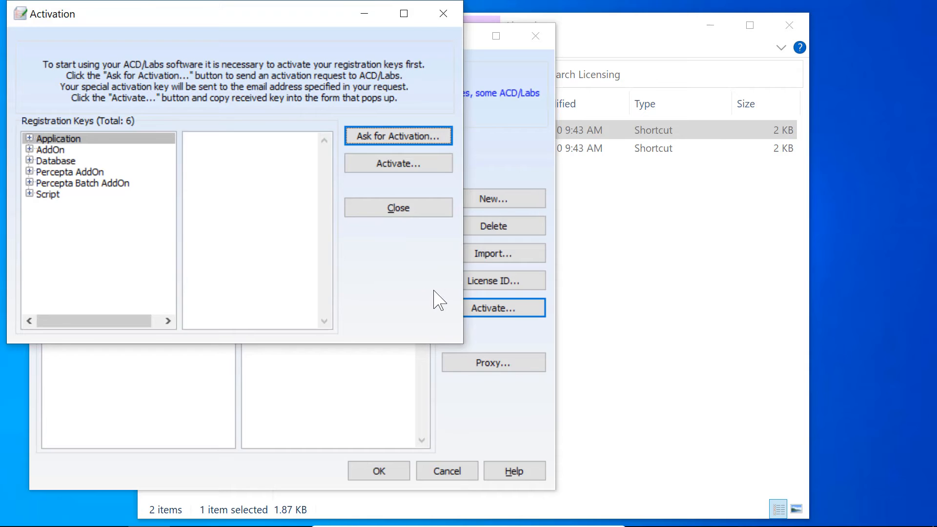
Step: Generate the activation request message for the registration keys, select its full text for copying, and close the message without sending it
{"action": "left_click", "coordinate": [416, 139]}
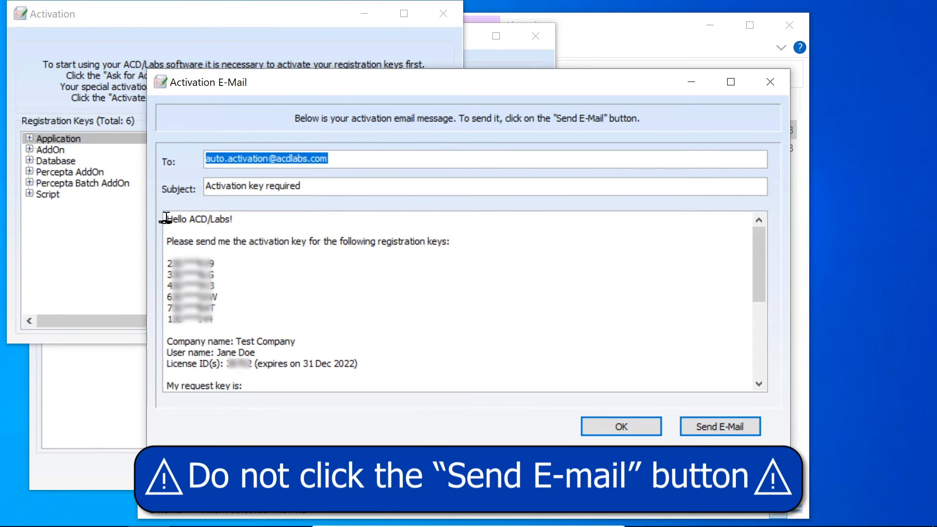
{"action": "left_click_drag", "start_coordinate": [166, 219], "coordinate": [265, 412]}
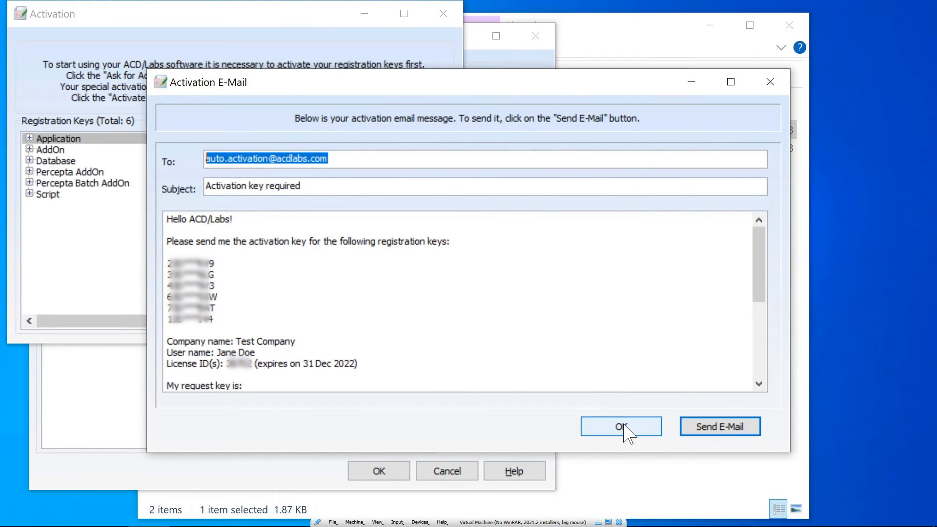
{"action": "left_click", "coordinate": [624, 425]}
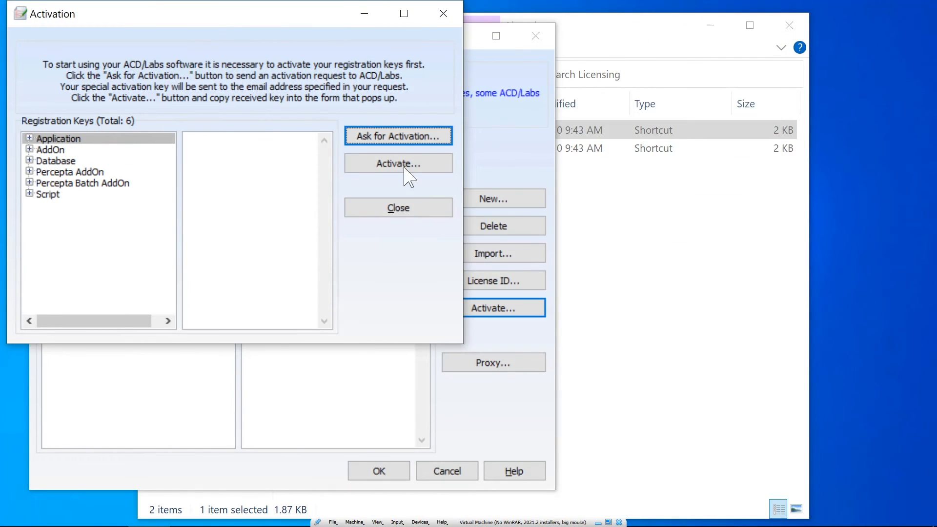
Step: Activate the registration keys manually by pasting the activation response key received from ACD/Labs, and save the registration
{"action": "left_click", "coordinate": [403, 165]}
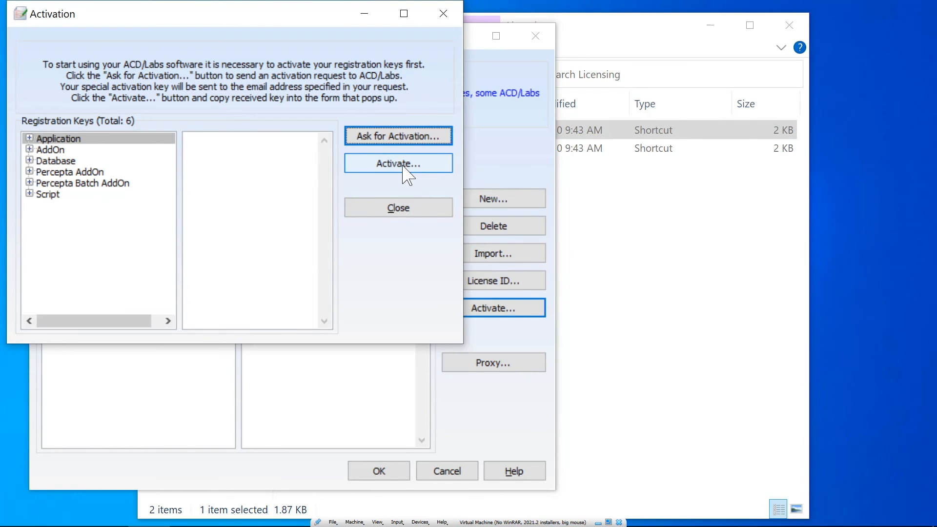
{"action": "left_click", "coordinate": [402, 165]}
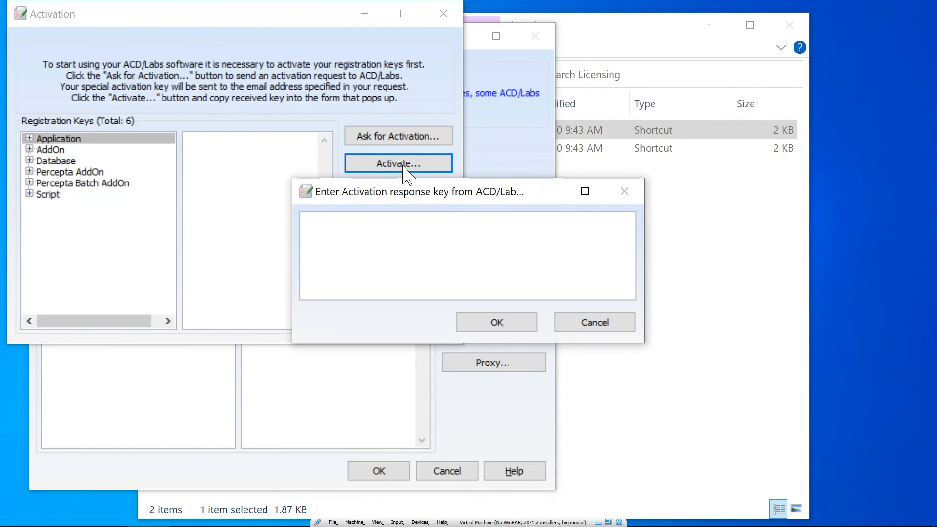
{"action": "key", "text": "ctrl+v"}
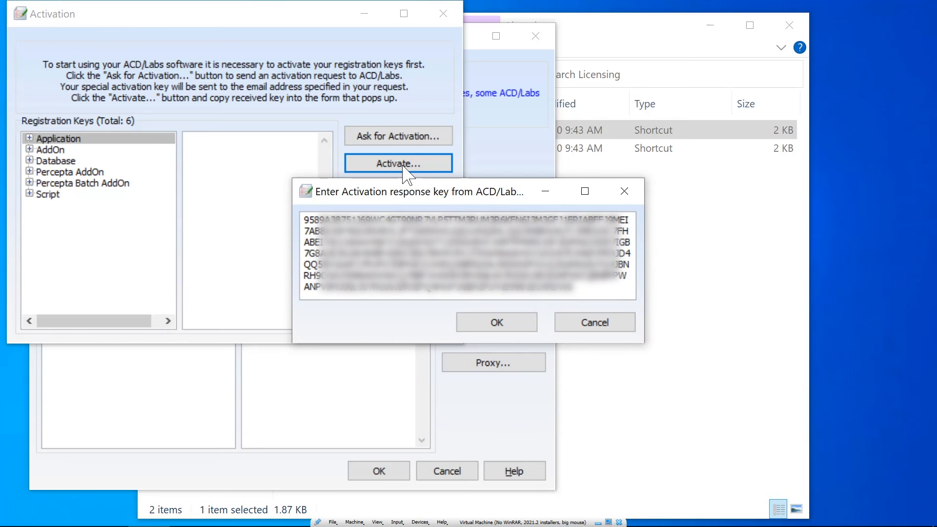
{"action": "left_click", "coordinate": [496, 323]}
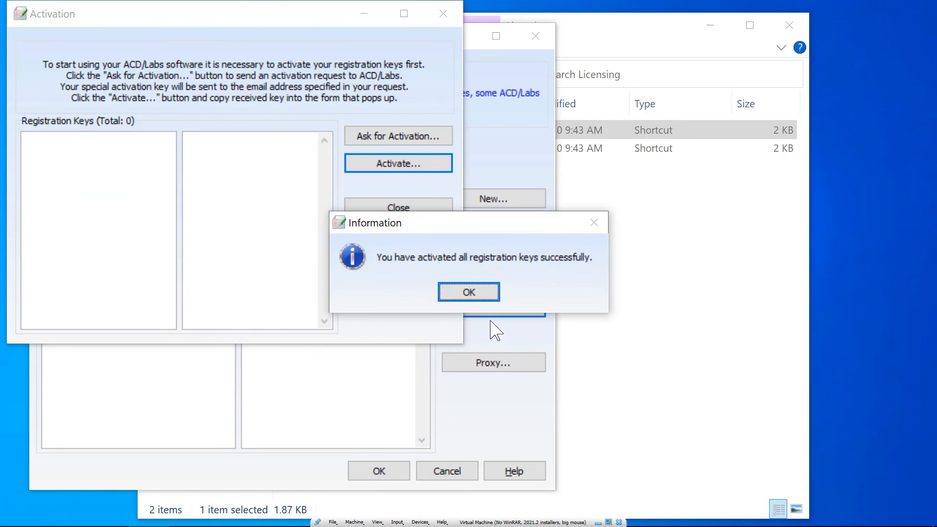
{"action": "left_click", "coordinate": [469, 291]}
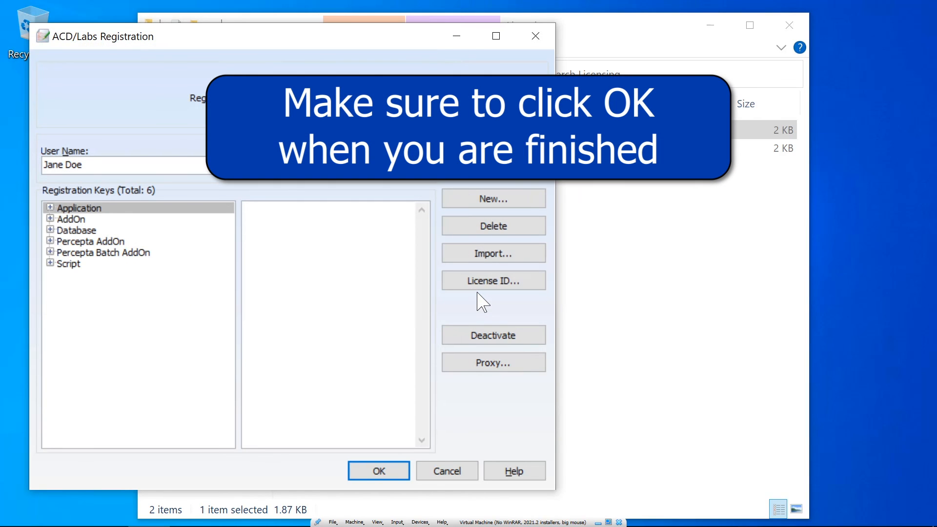
{"action": "left_click", "coordinate": [389, 472]}
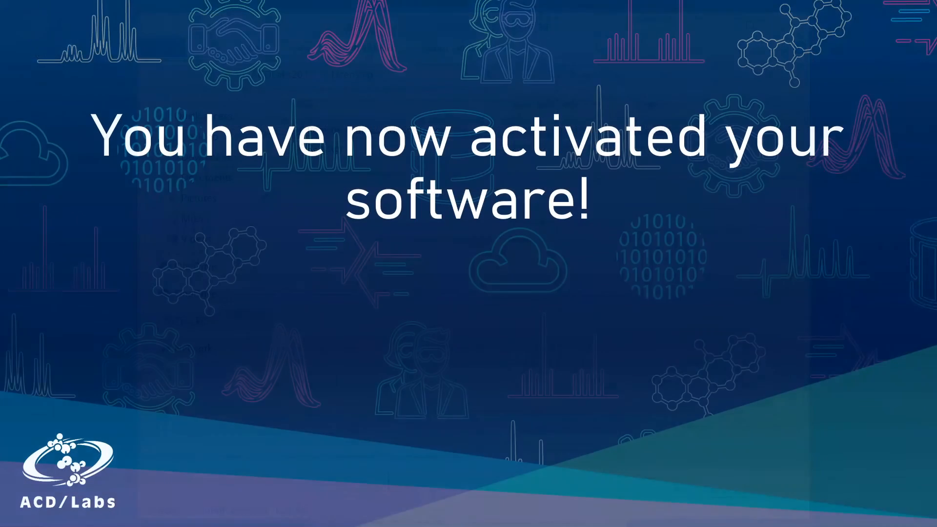